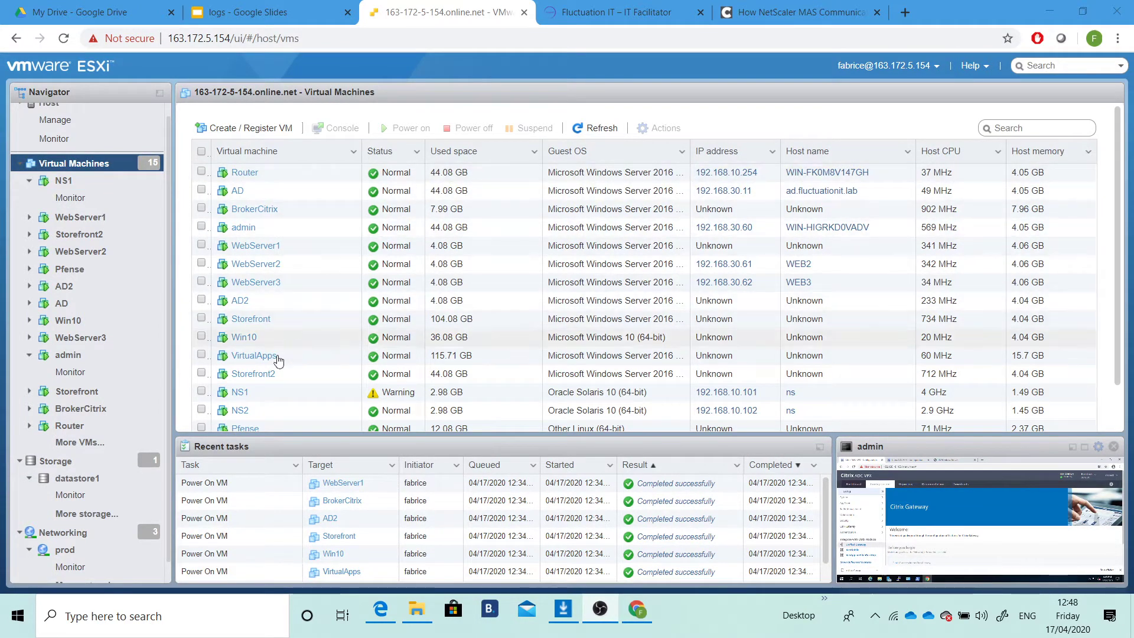
Open the NS1 virtual machine's summary, view its console, then close the console window
left_click(240, 393)
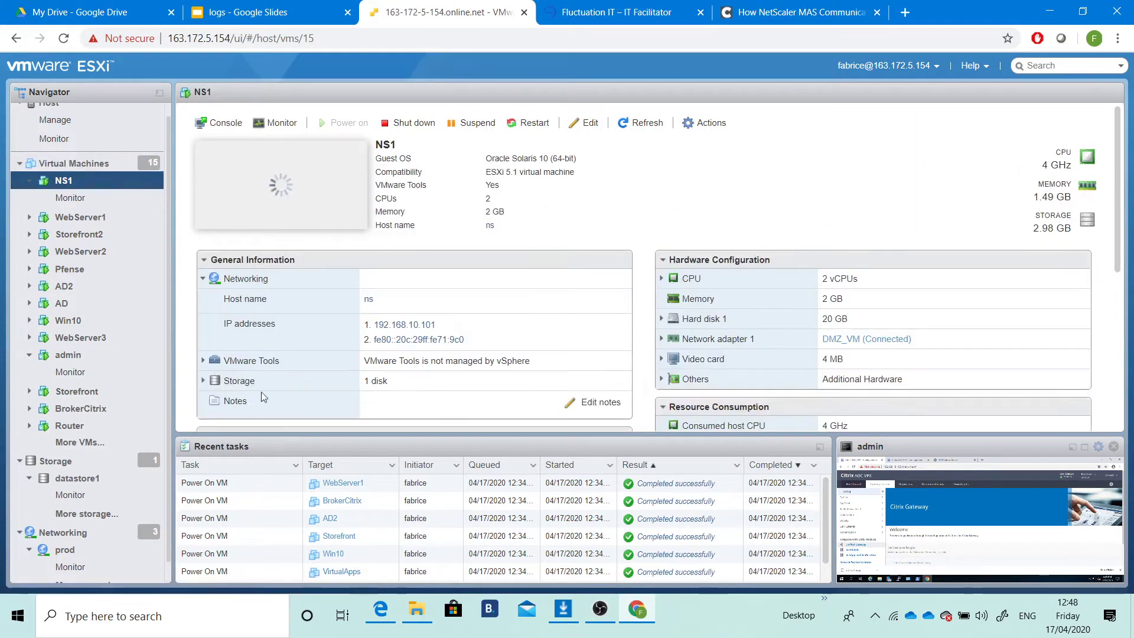
left_click(298, 190)
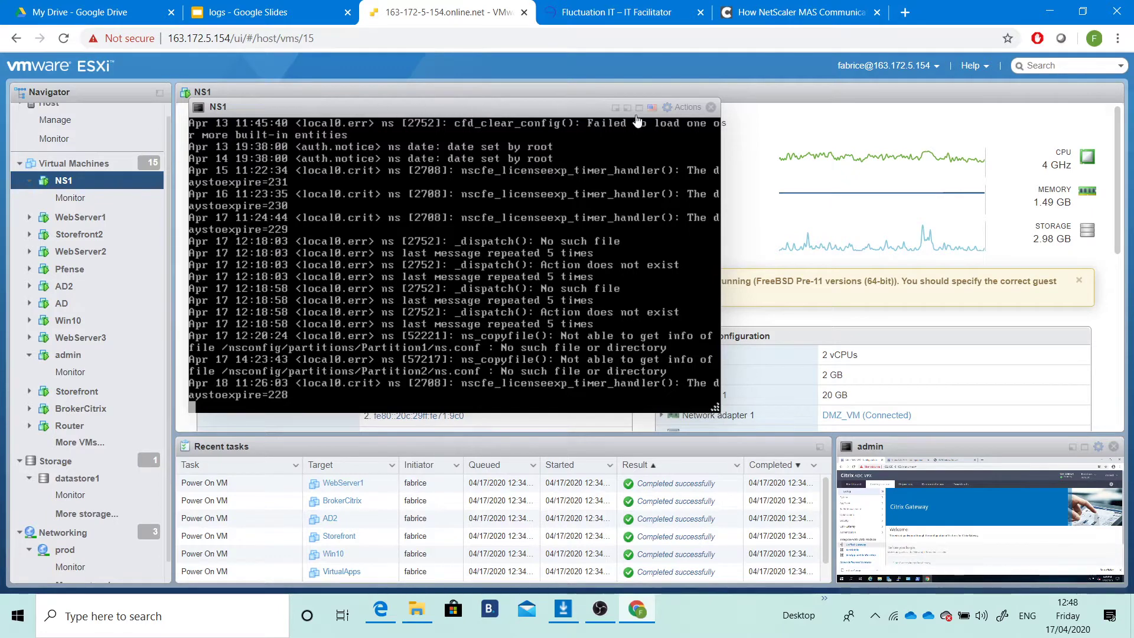
left_click(710, 107)
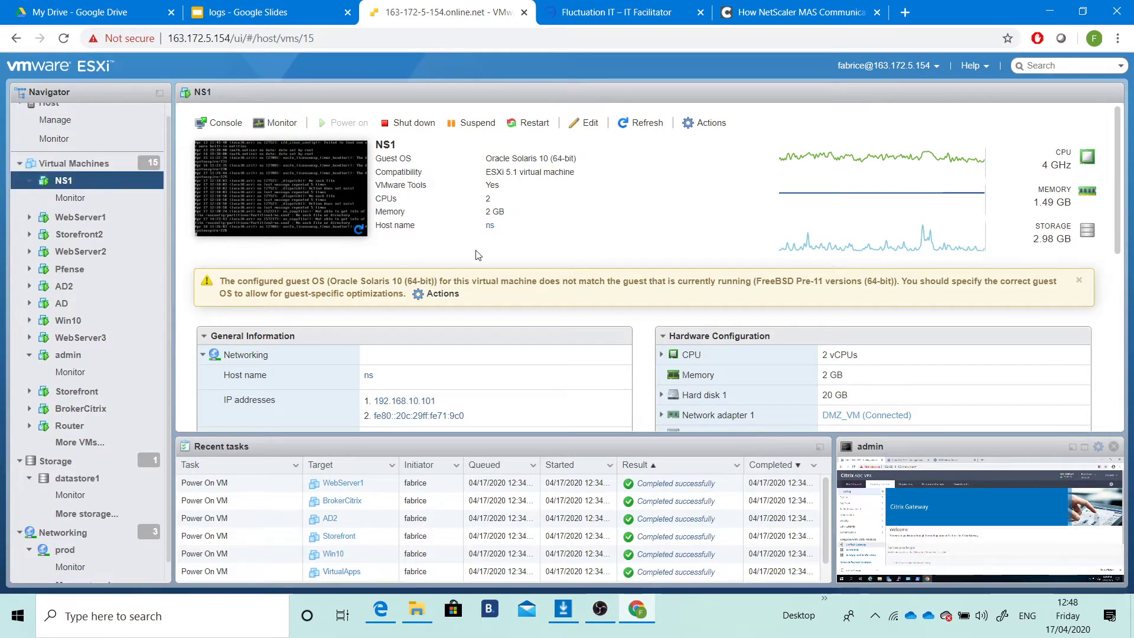
Maximize the admin console and search the menu for 'ips' to open the IPs page
left_click(1084, 452)
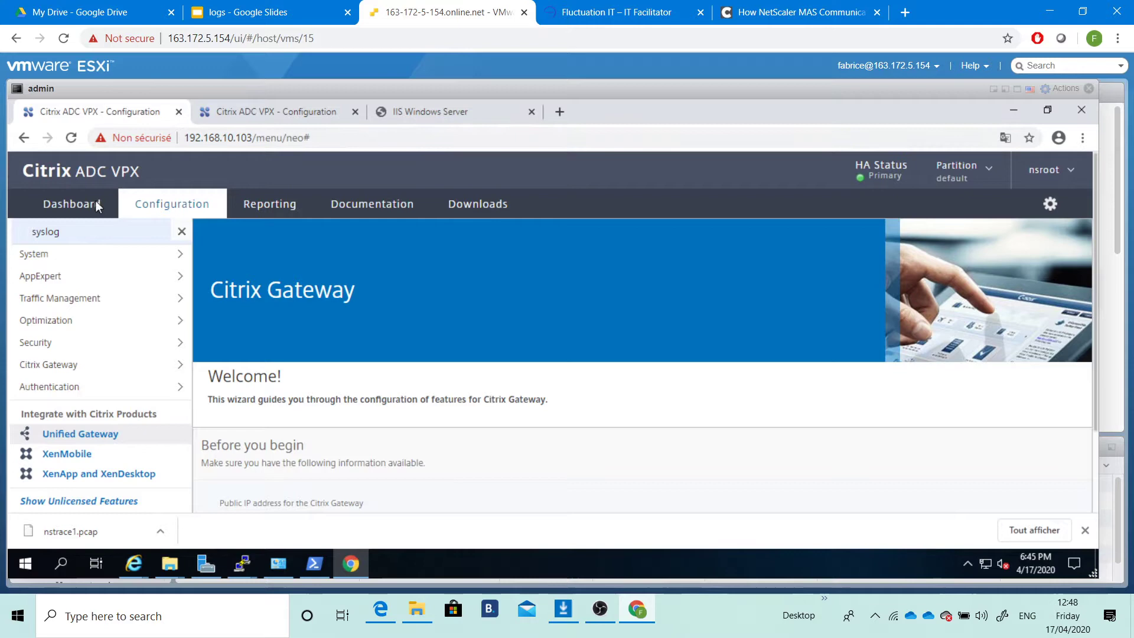
left_click(183, 233)
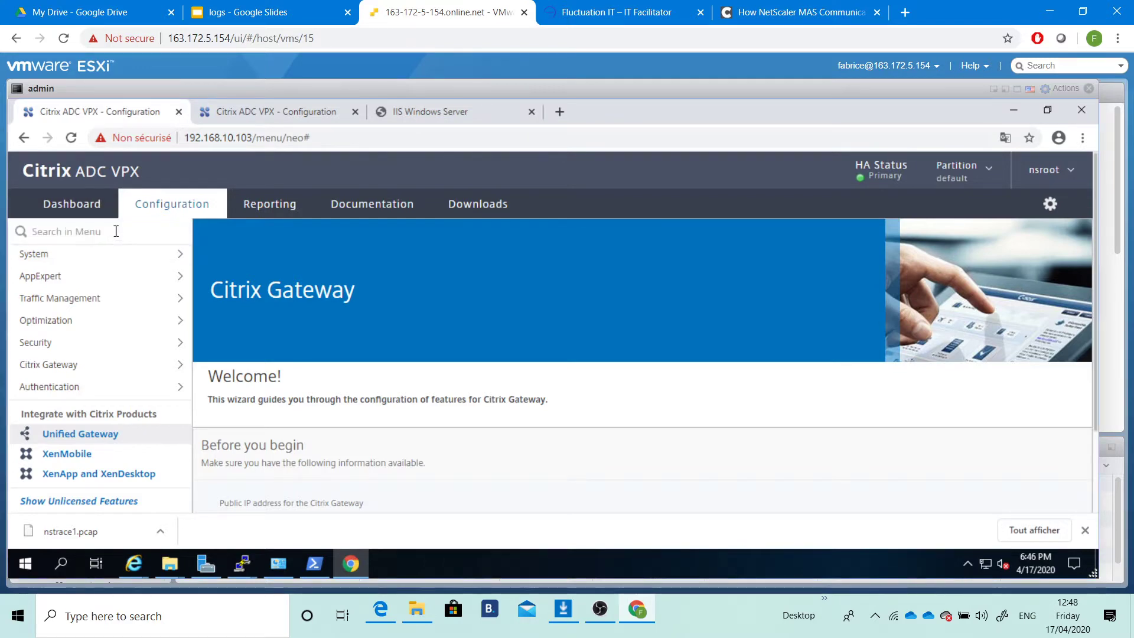
left_click(115, 230)
type("ips")
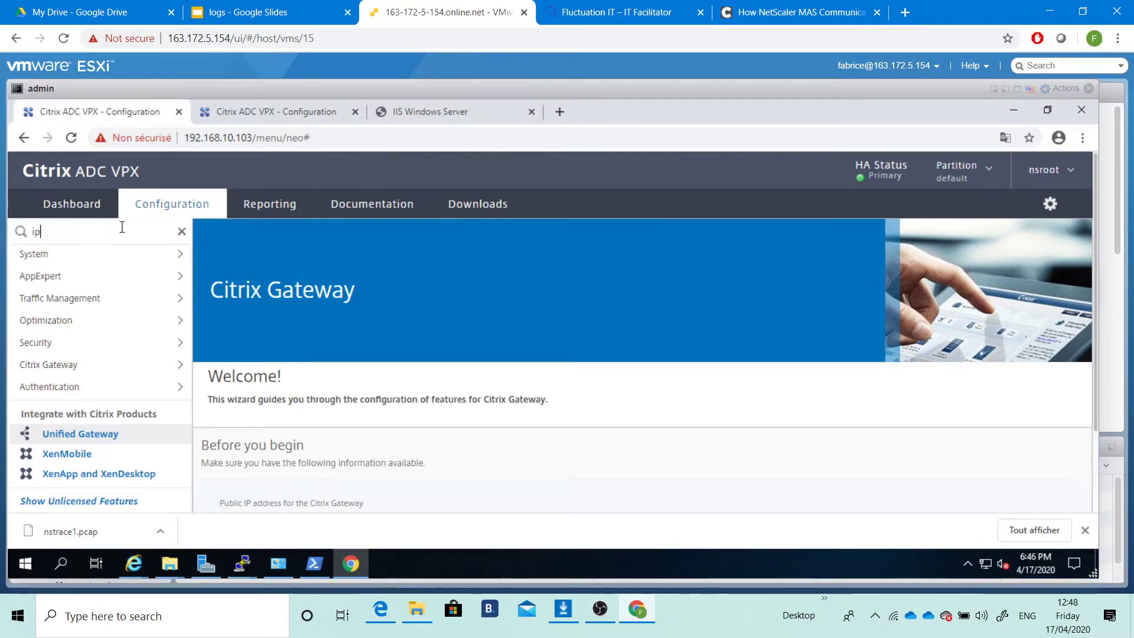
left_click(108, 267)
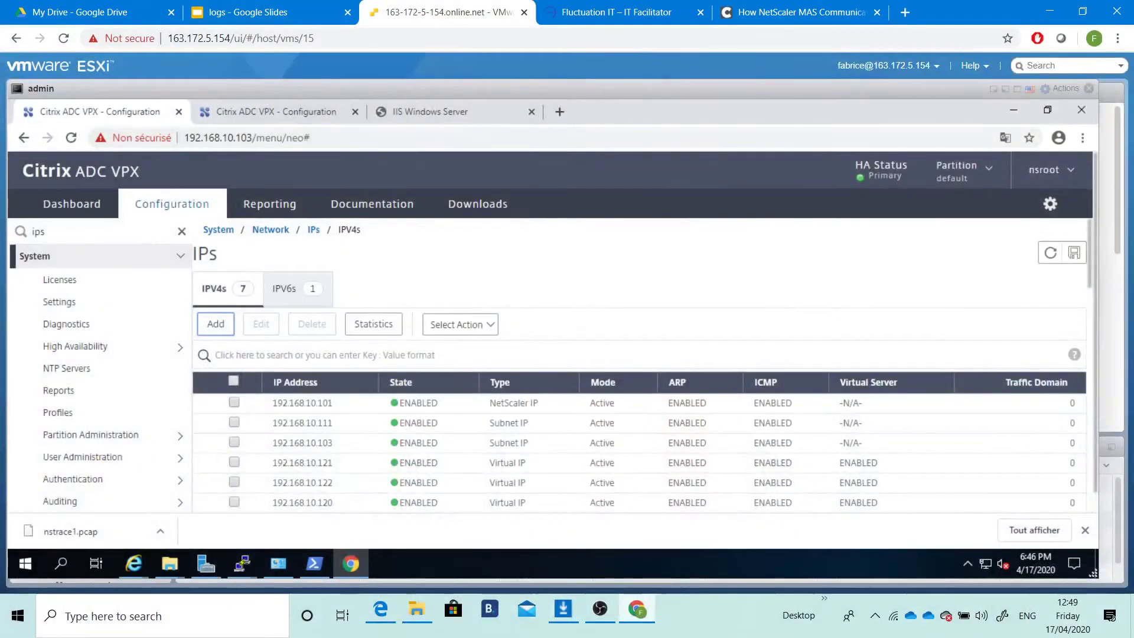
Show High Availability Nodes: 192.168.10.101 primary and 192.168.10.102 secondary, both UP
left_click(77, 260)
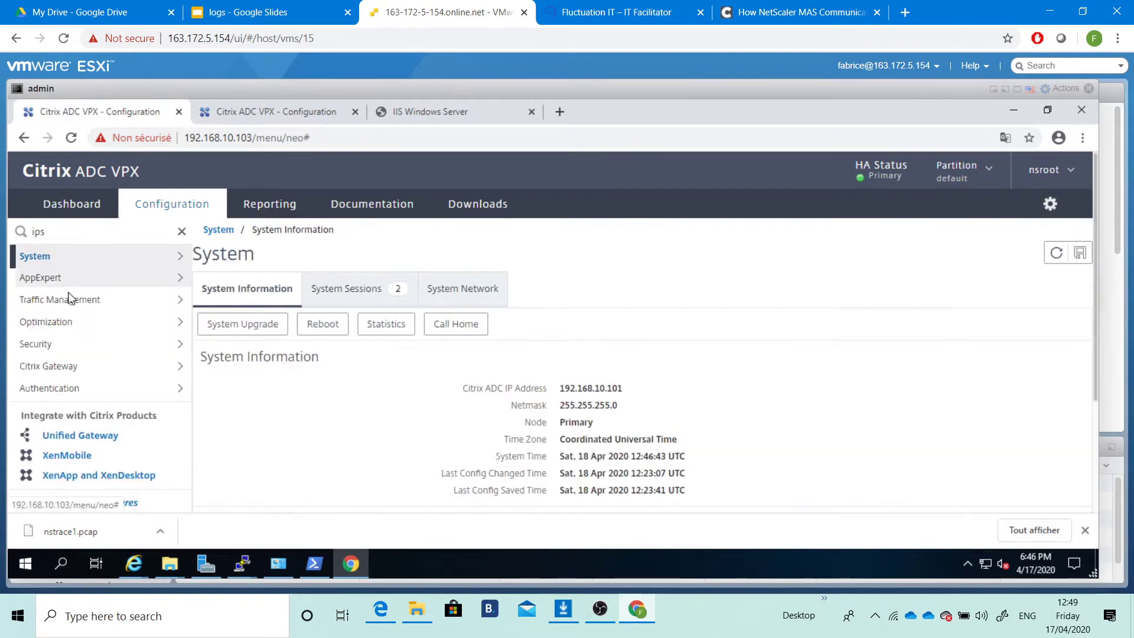
left_click(63, 263)
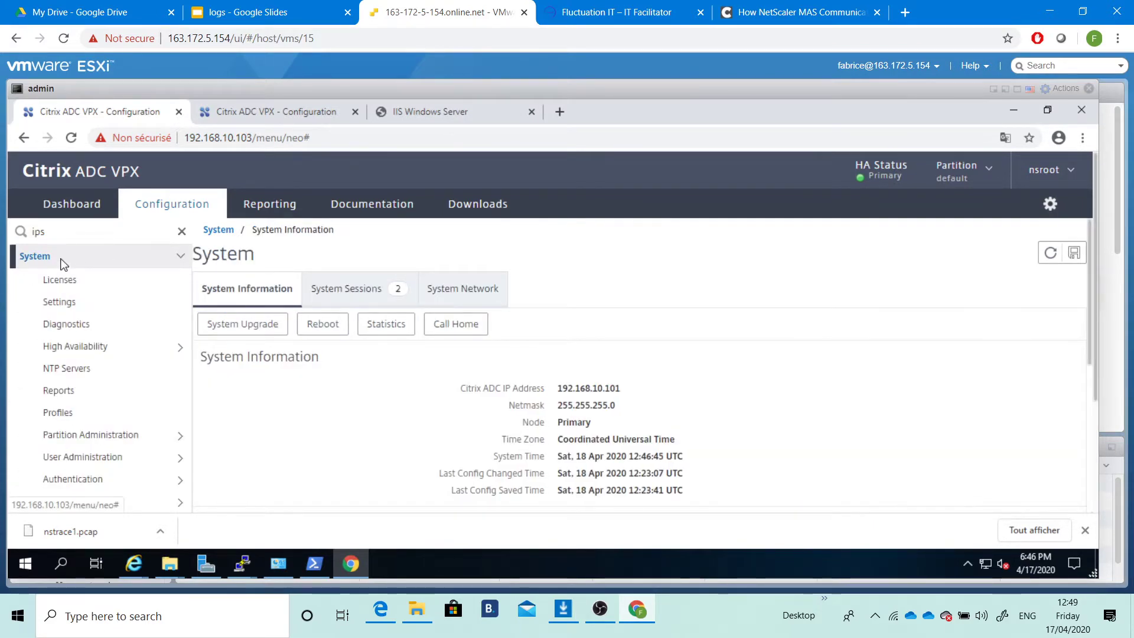
left_click(76, 350)
left_click(65, 366)
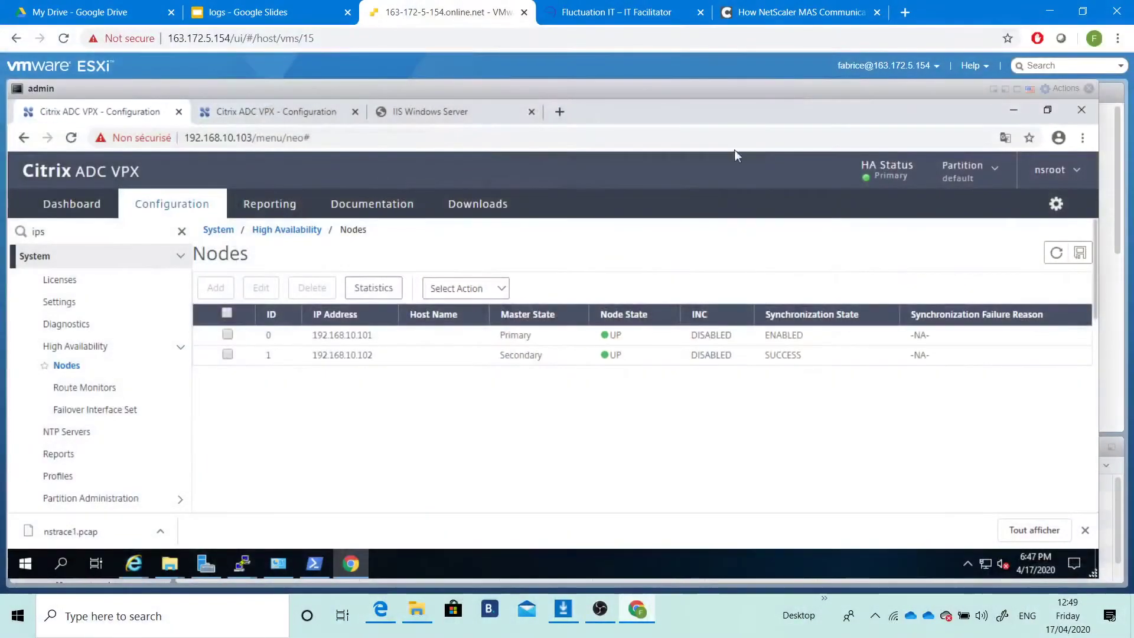
Browse the Load Balancing servers, services and virtual servers lists
left_click(152, 256)
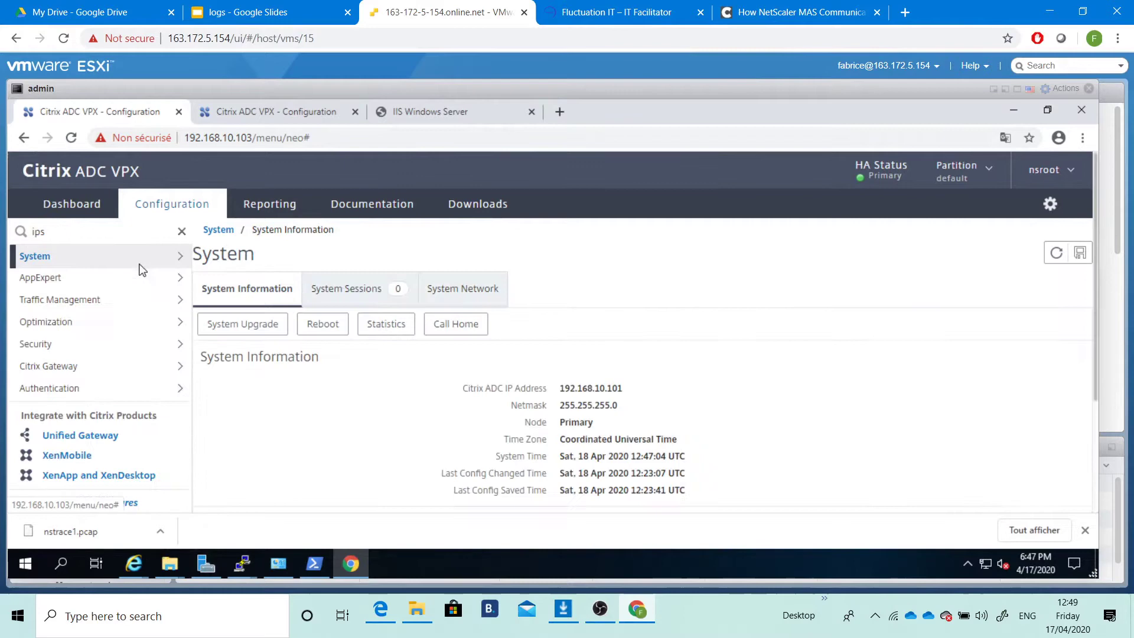
left_click(78, 301)
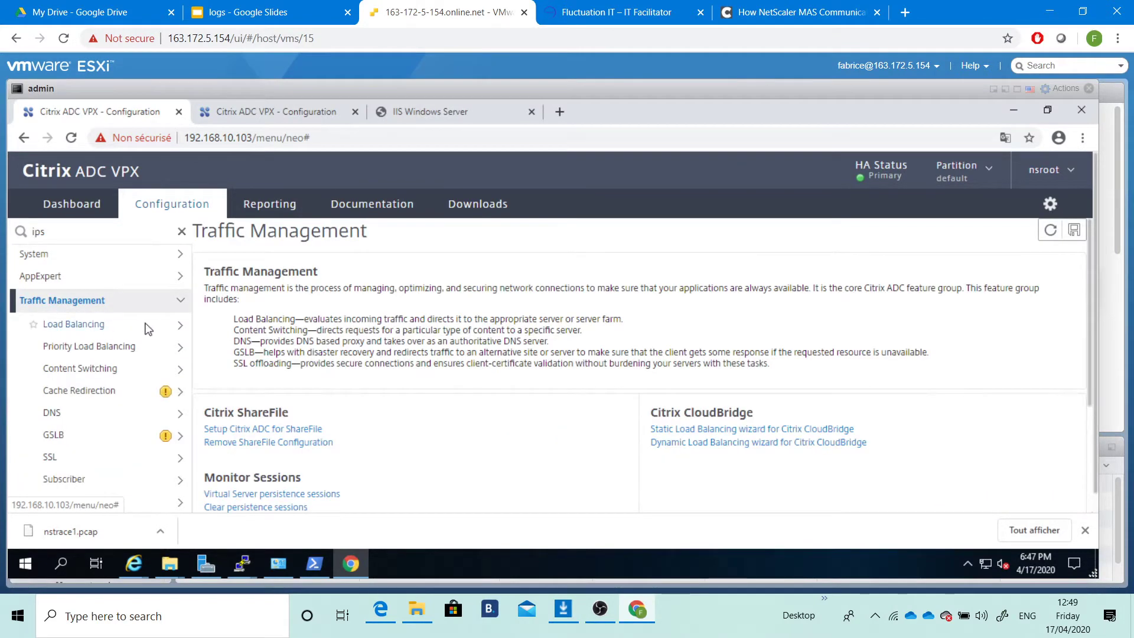
left_click(99, 329)
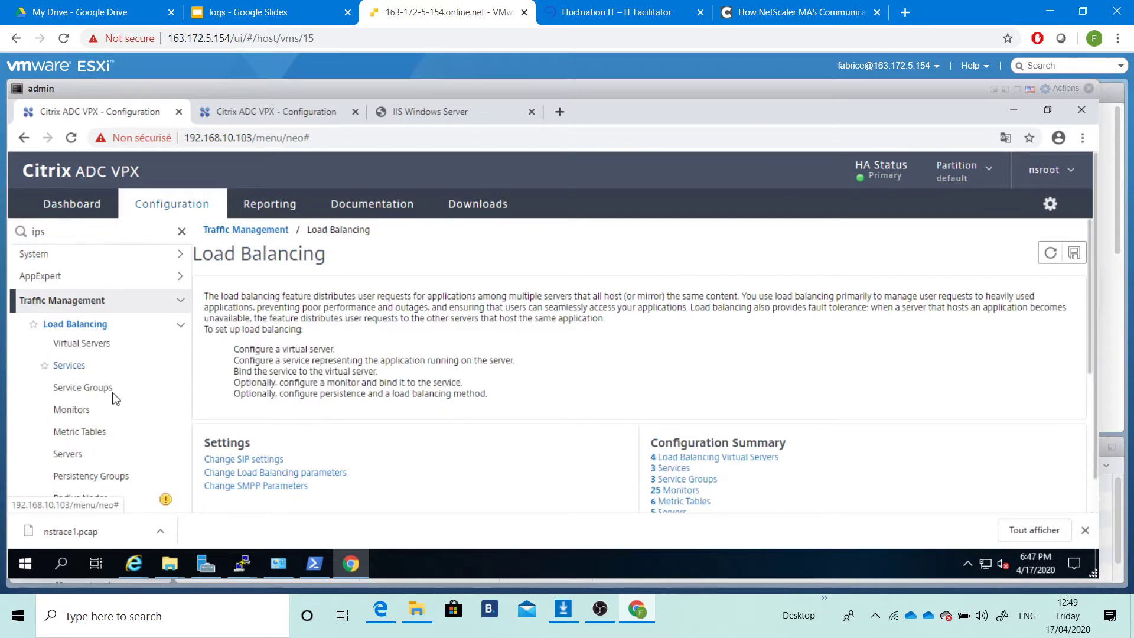
left_click(69, 455)
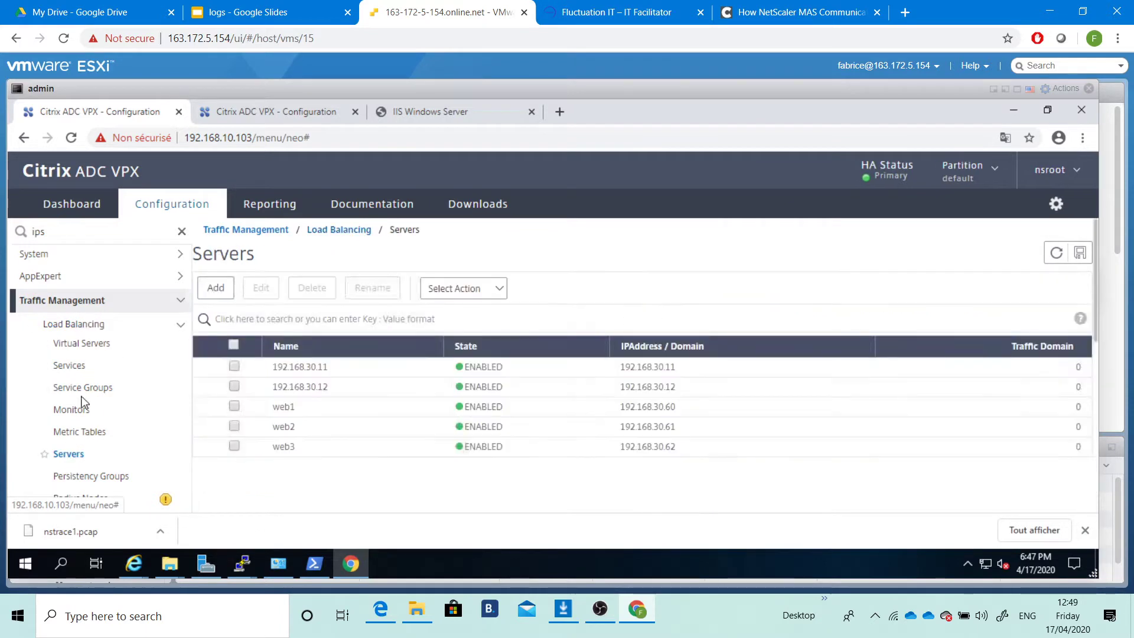
left_click(71, 367)
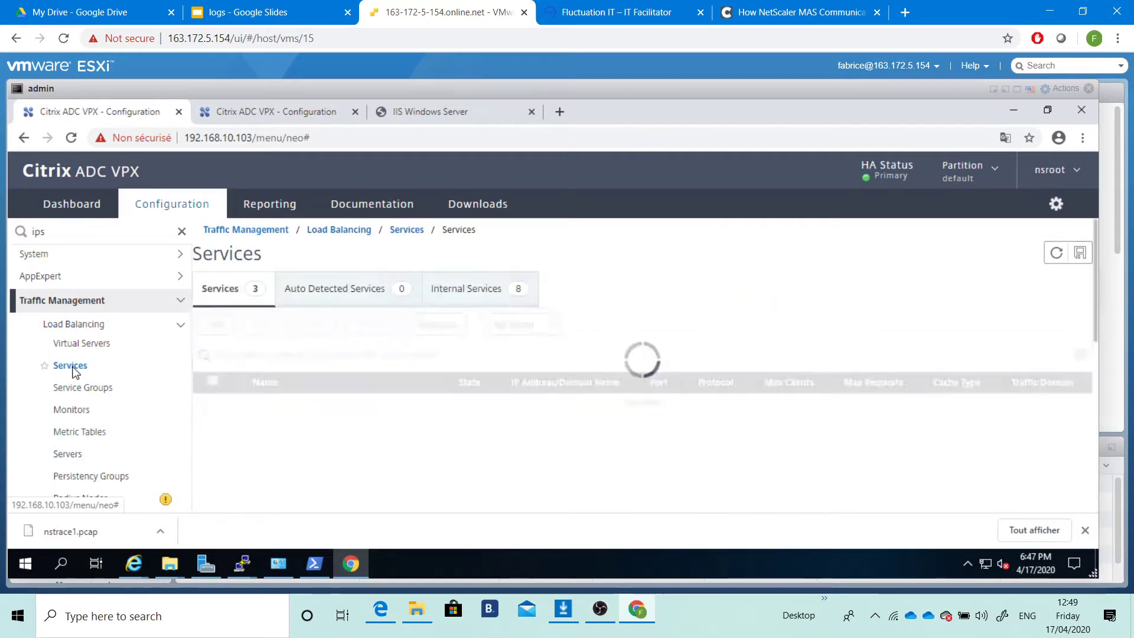
left_click(100, 347)
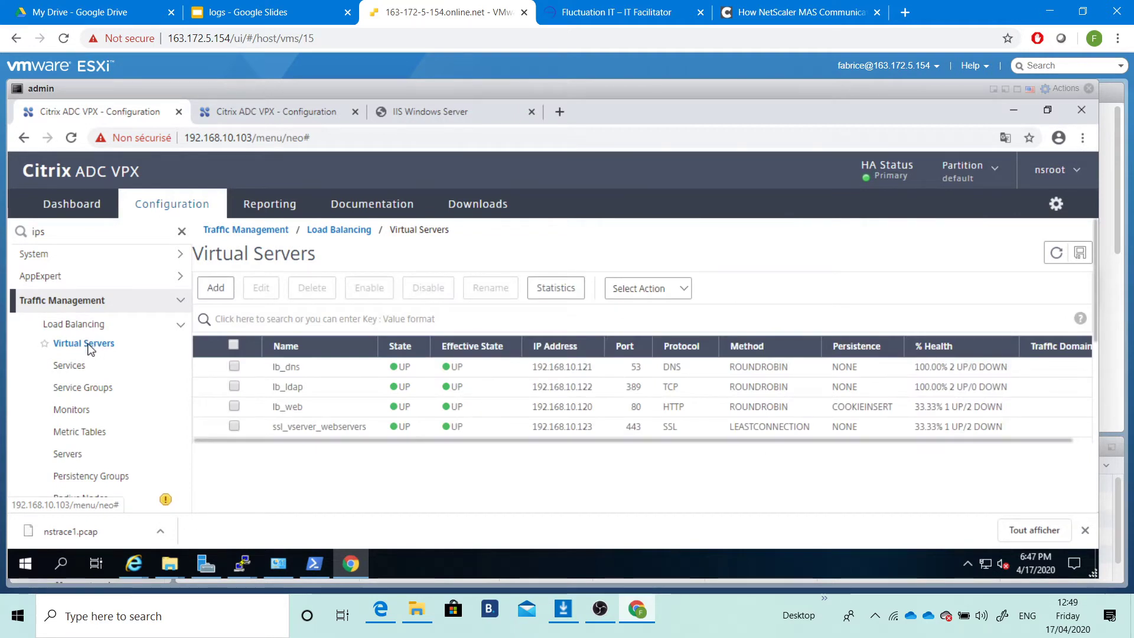
Show statistics for the lb_dns virtual server: UP with 2 active services
left_click(234, 366)
left_click(550, 290)
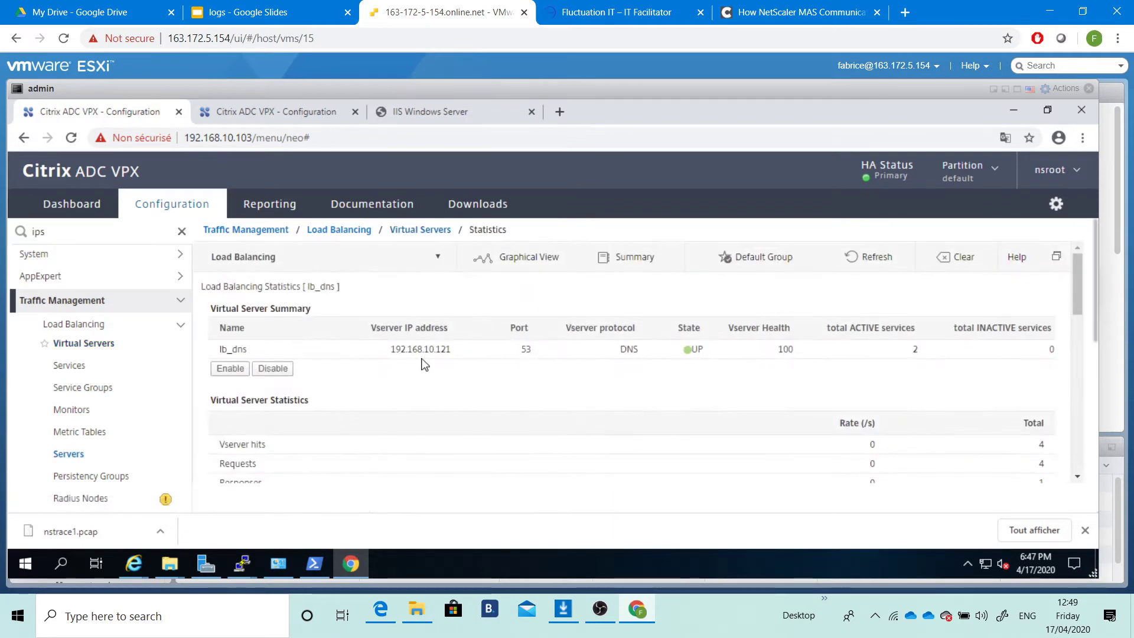
scroll(582, 287, "down", 4)
scroll(599, 322, "up", 4)
Open SSL Files to list the seven keys, including ns-root.key and ns-server.key
scroll(110, 305, "down", 3)
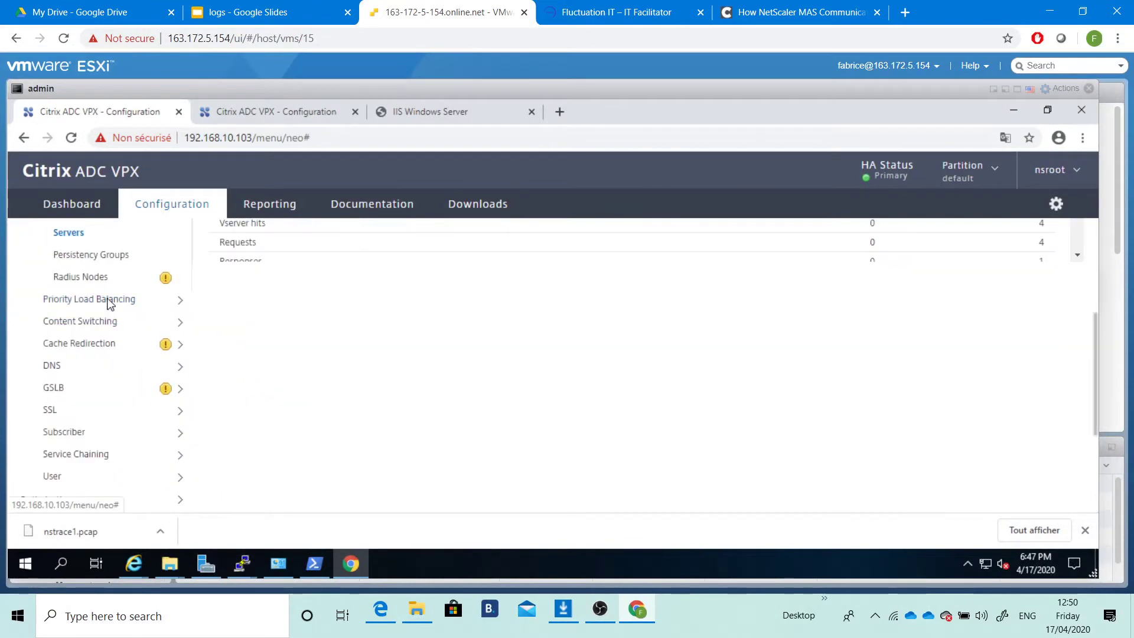
left_click(62, 412)
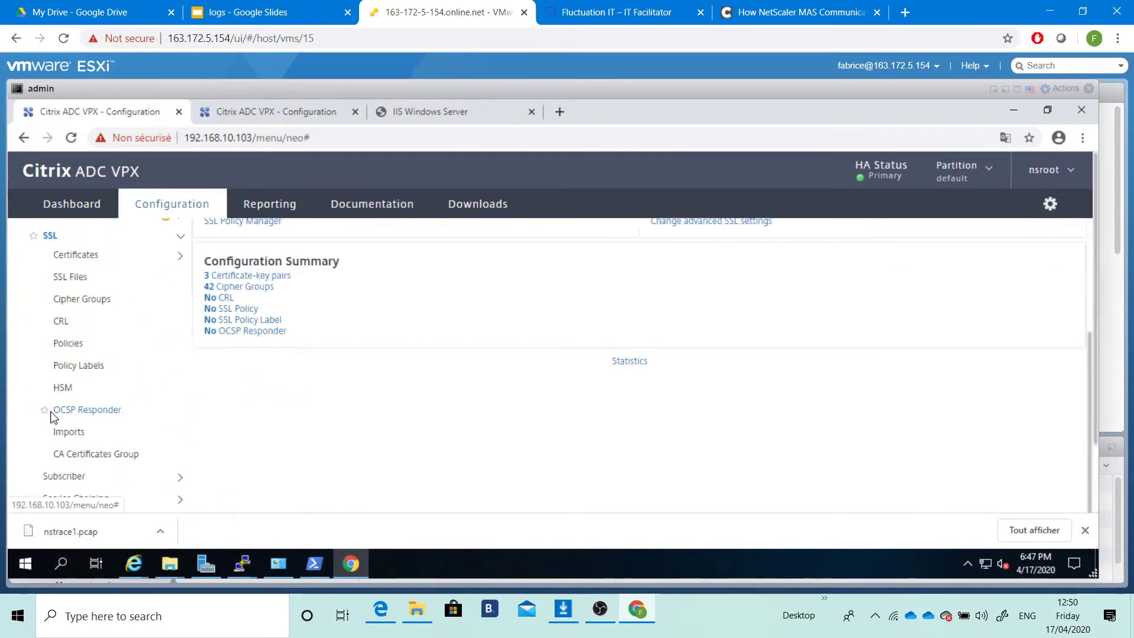
left_click(69, 278)
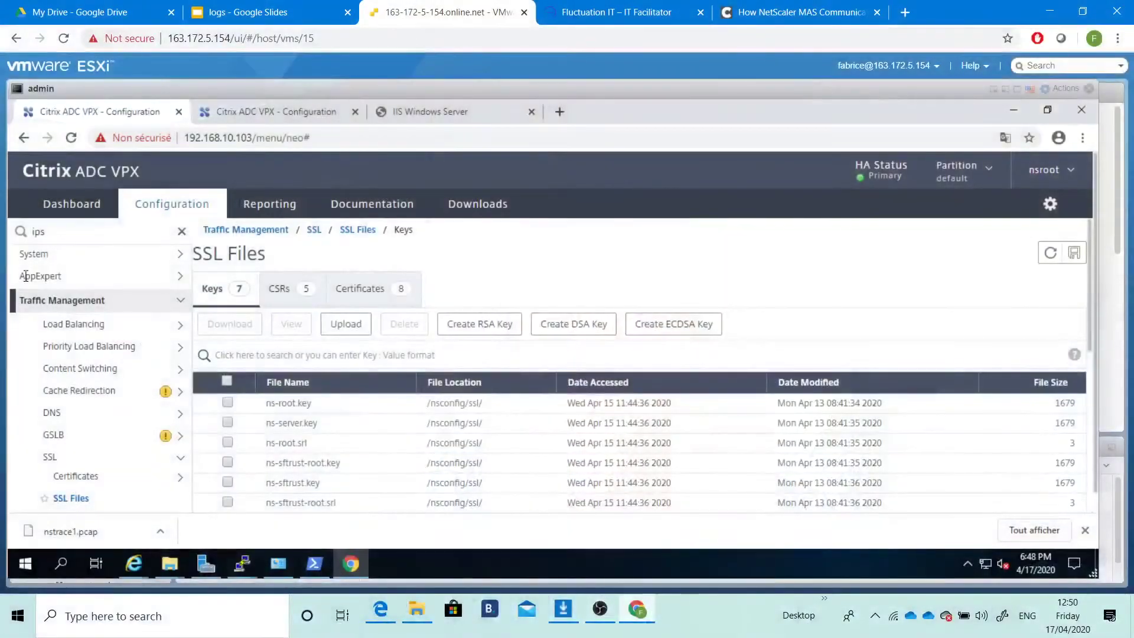
Return to System and expand, then collapse, the User Administration section
left_click(70, 256)
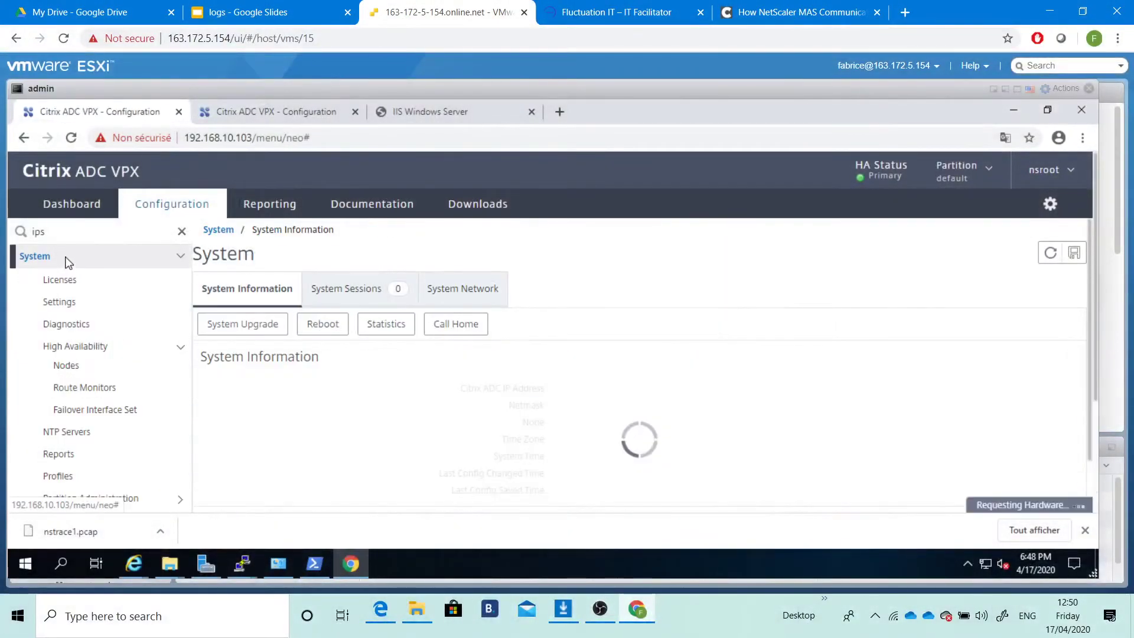
scroll(83, 269, "down", 3)
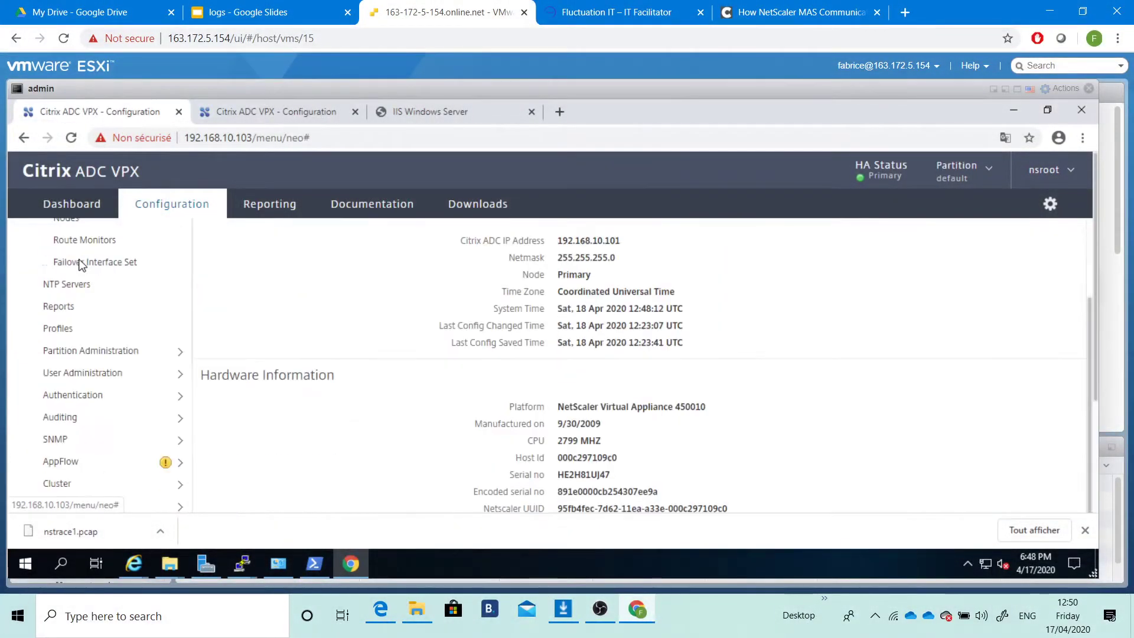
left_click(82, 374)
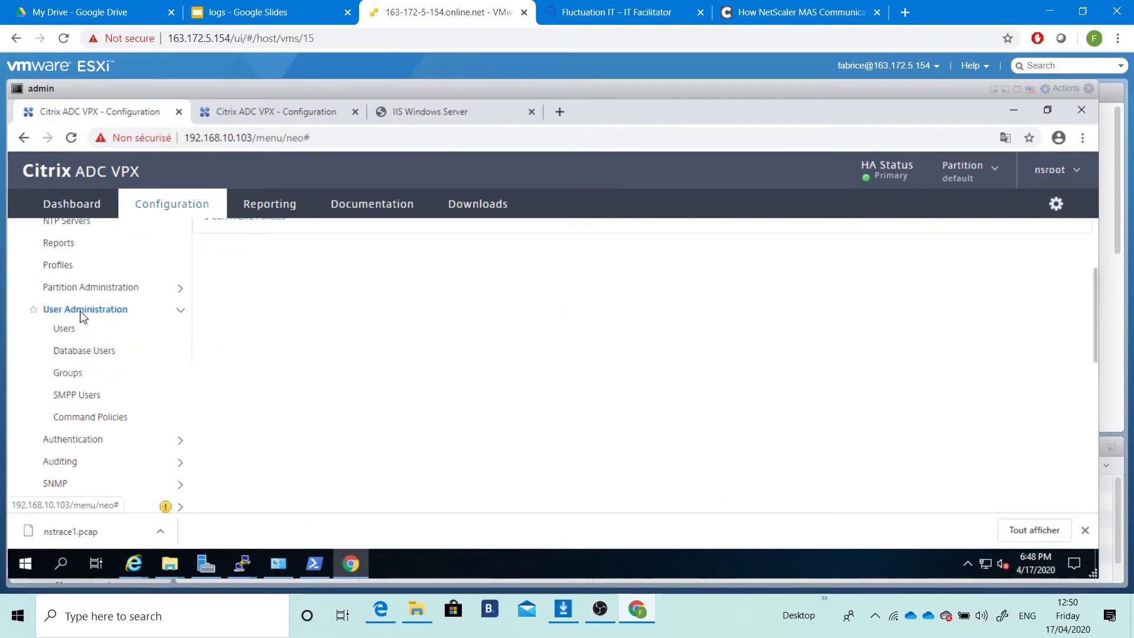
left_click(82, 313)
Open Authentication Basic Policies, showing Local, RADIUS, LDAP and TACACS policy types
left_click(84, 331)
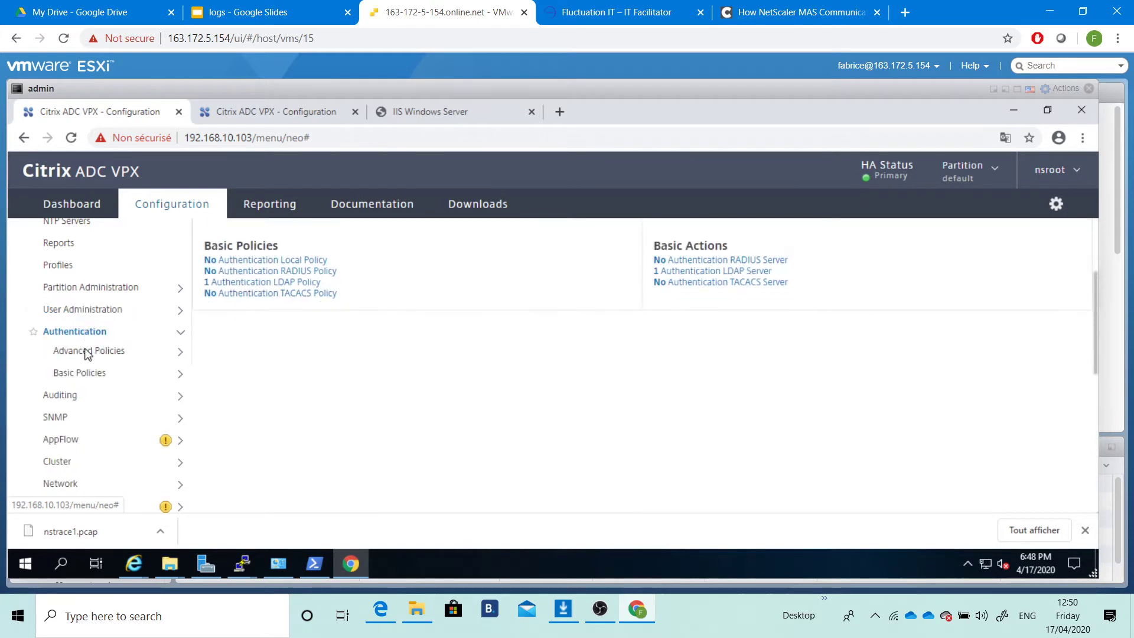
left_click(86, 375)
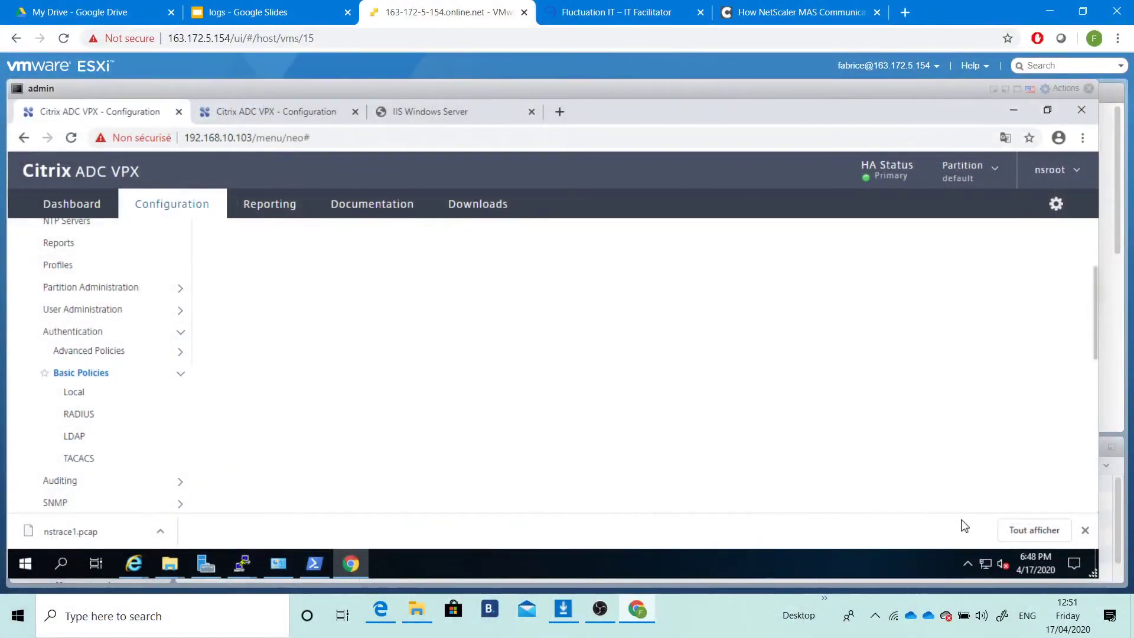
left_click(966, 565)
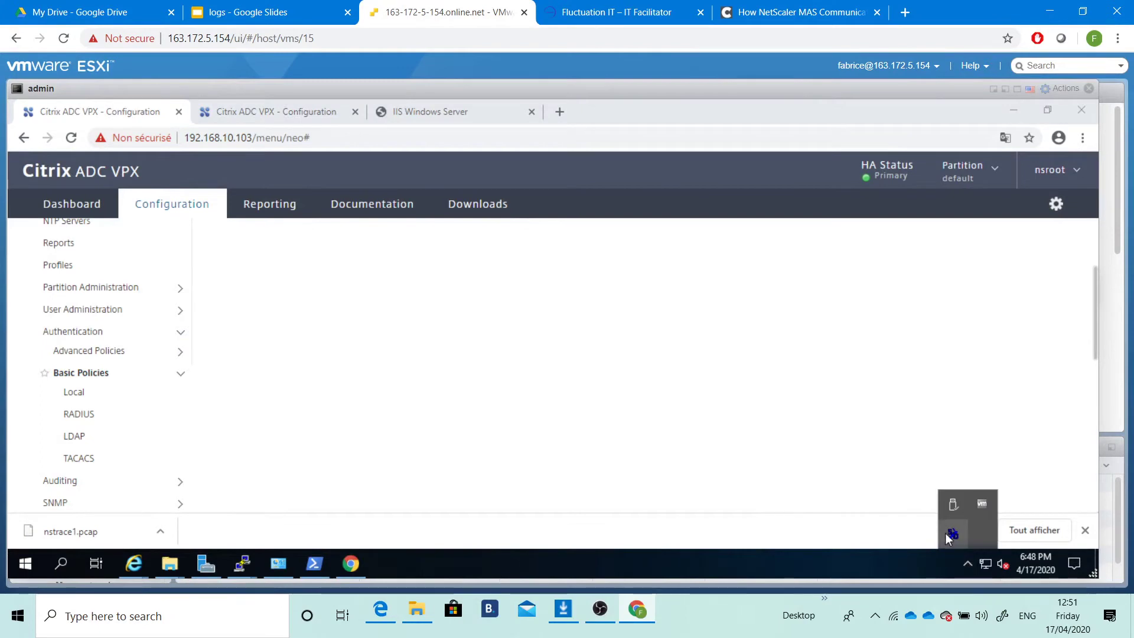
double_click(952, 535)
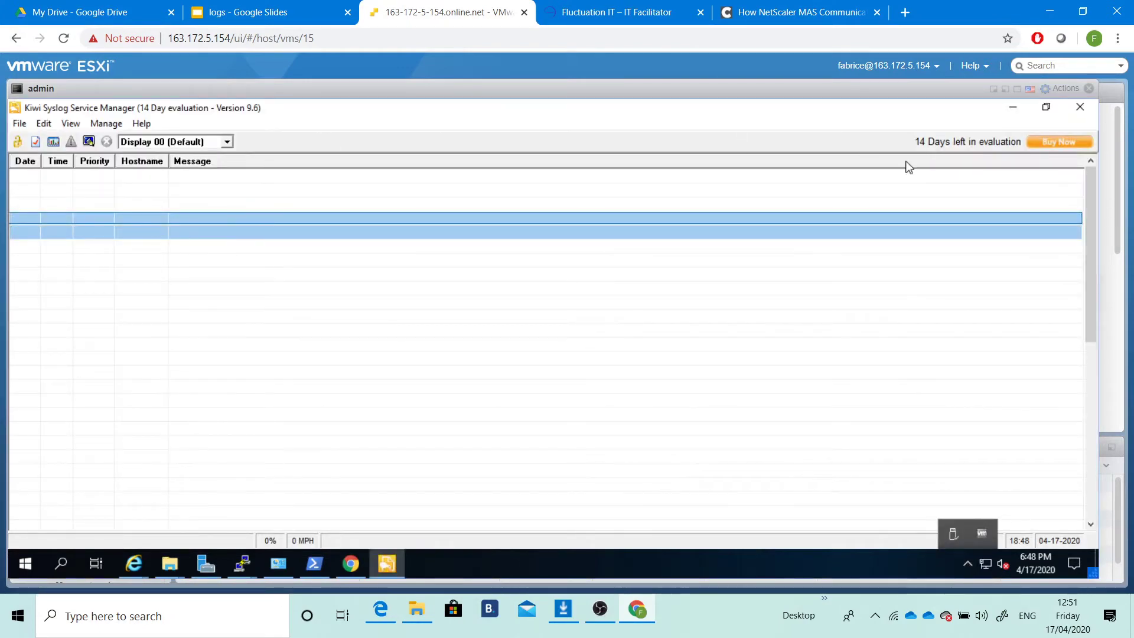
left_click(1012, 108)
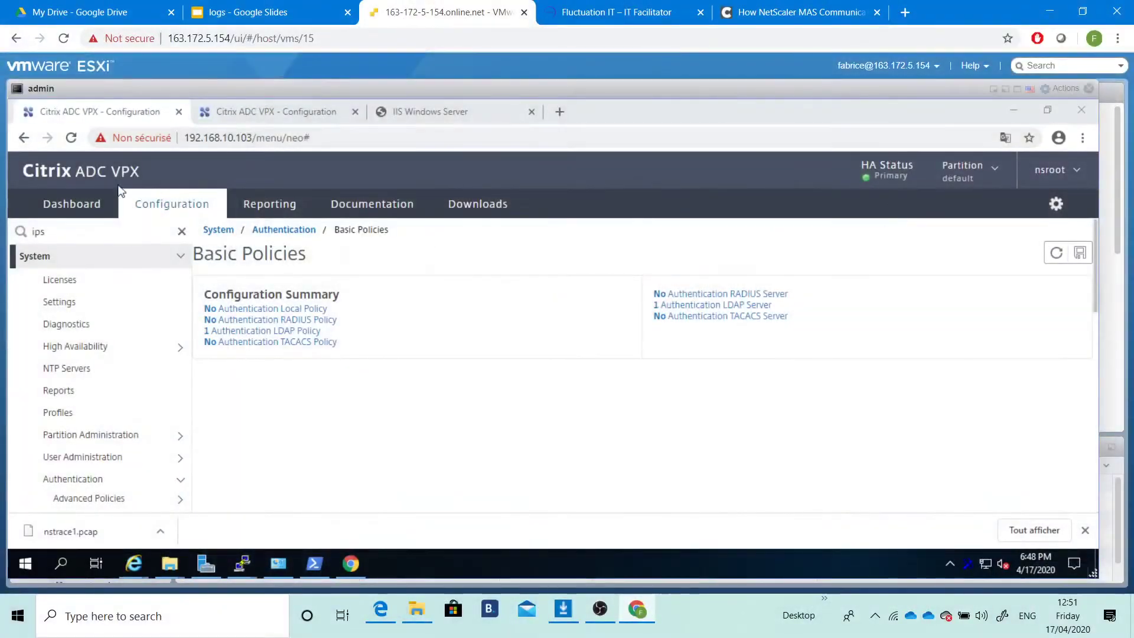
Visit the AppExpert overview, then the Citrix Gateway overview with no gateway or AAA entries
scroll(136, 279, "down", 3)
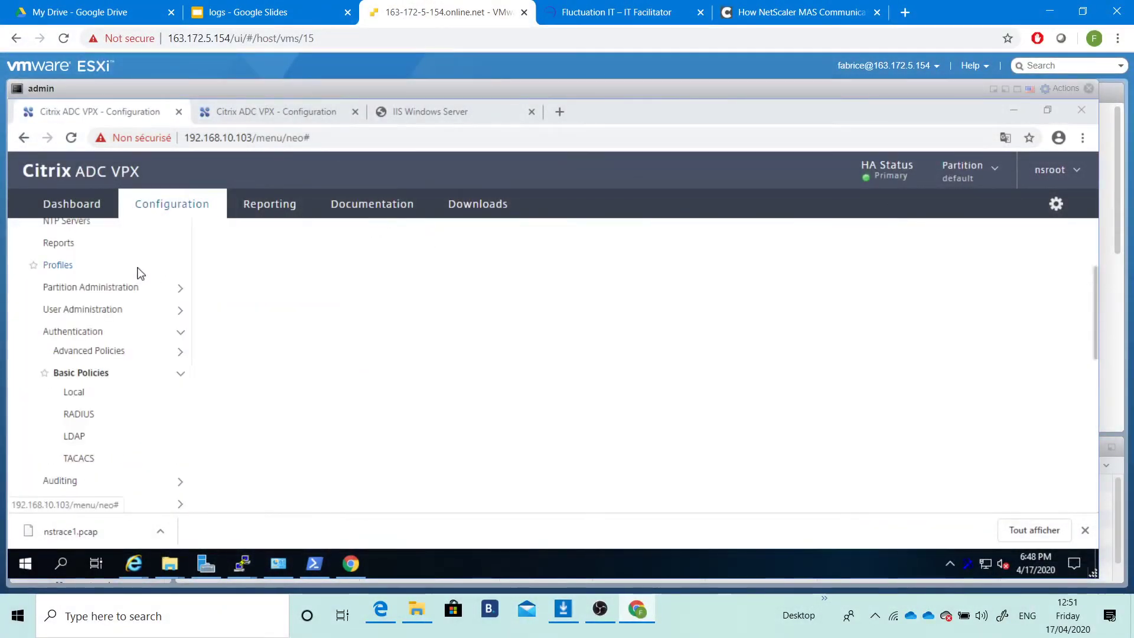
scroll(137, 273, "down", 3)
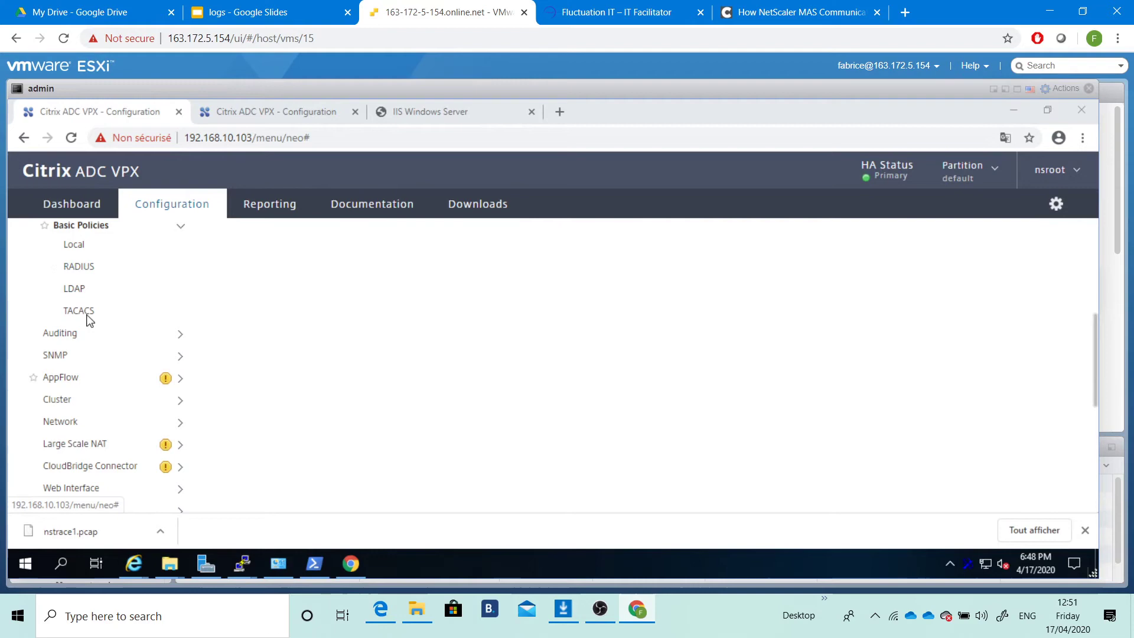
scroll(89, 358, "down", 3)
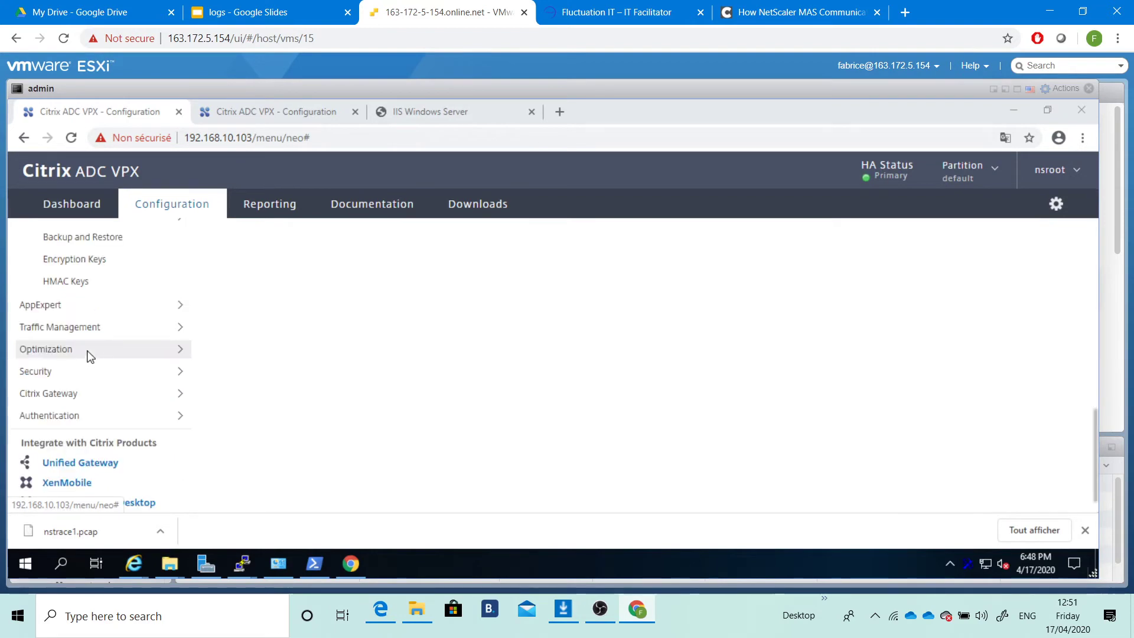
left_click(66, 306)
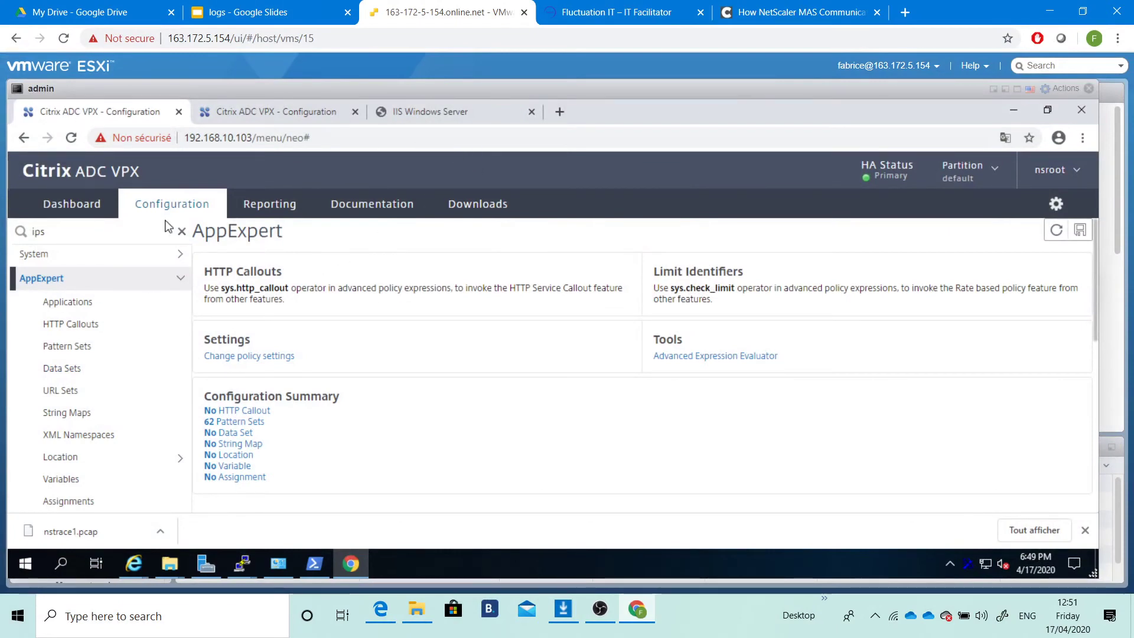
scroll(121, 289, "down", 7)
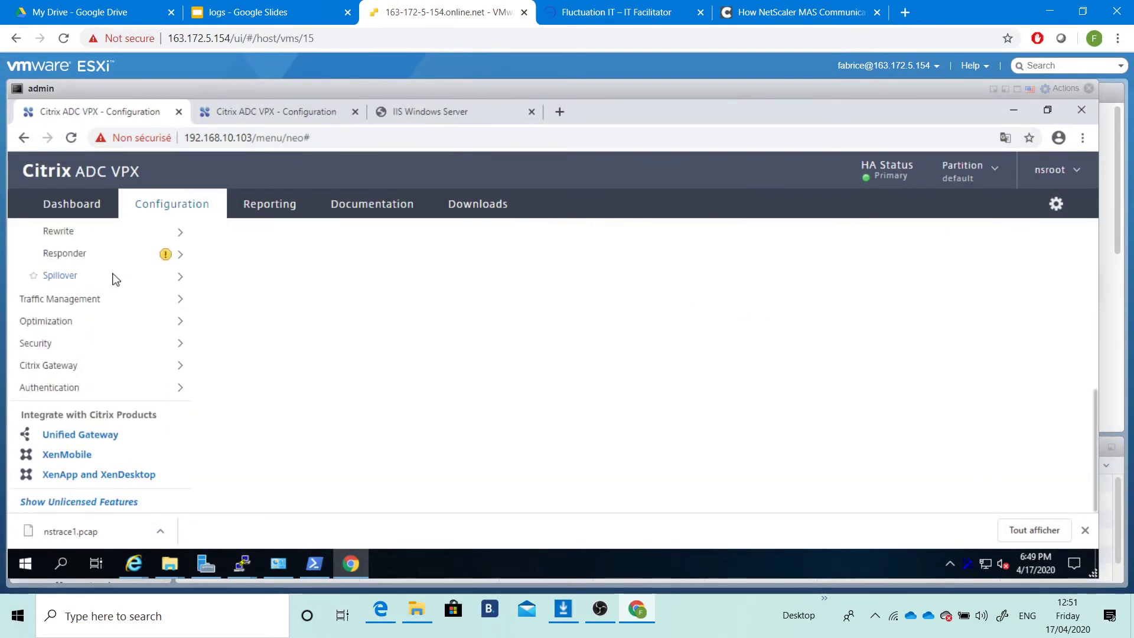
left_click(65, 366)
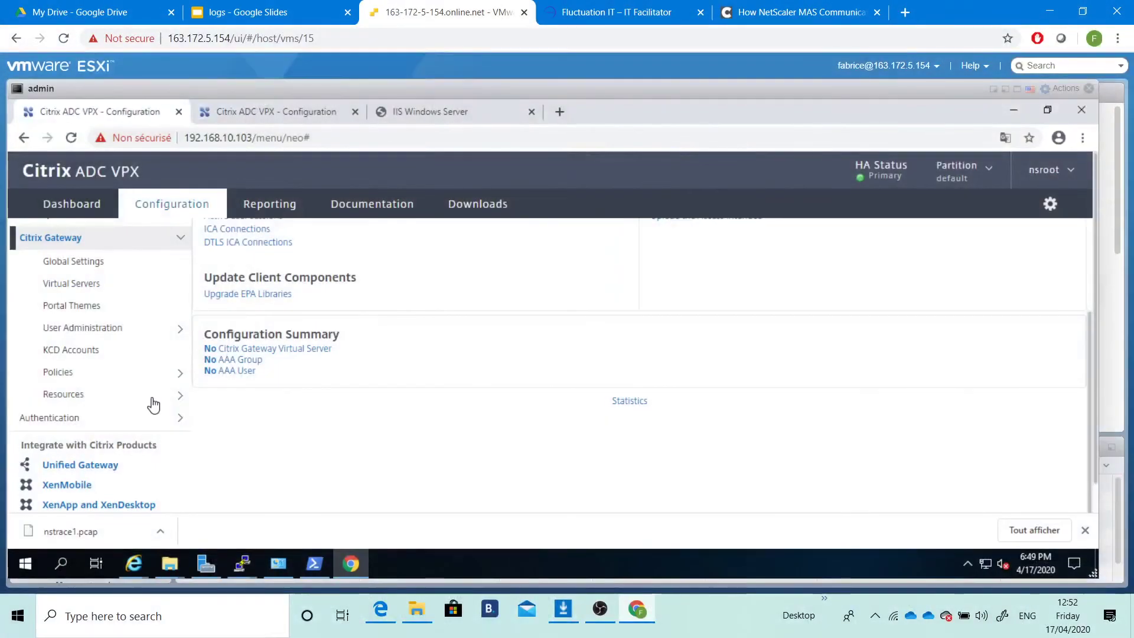
Launch the Unified Gateway wizard and move past its welcome page with Get Started
scroll(72, 466, "up", 1)
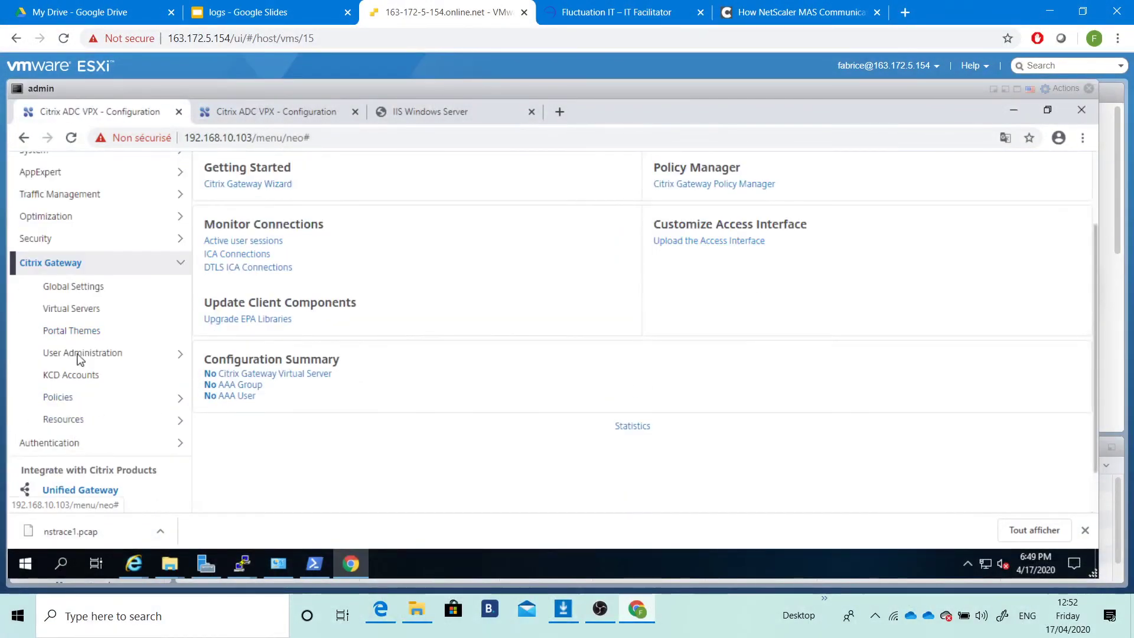
scroll(81, 362, "down", 2)
left_click(80, 434)
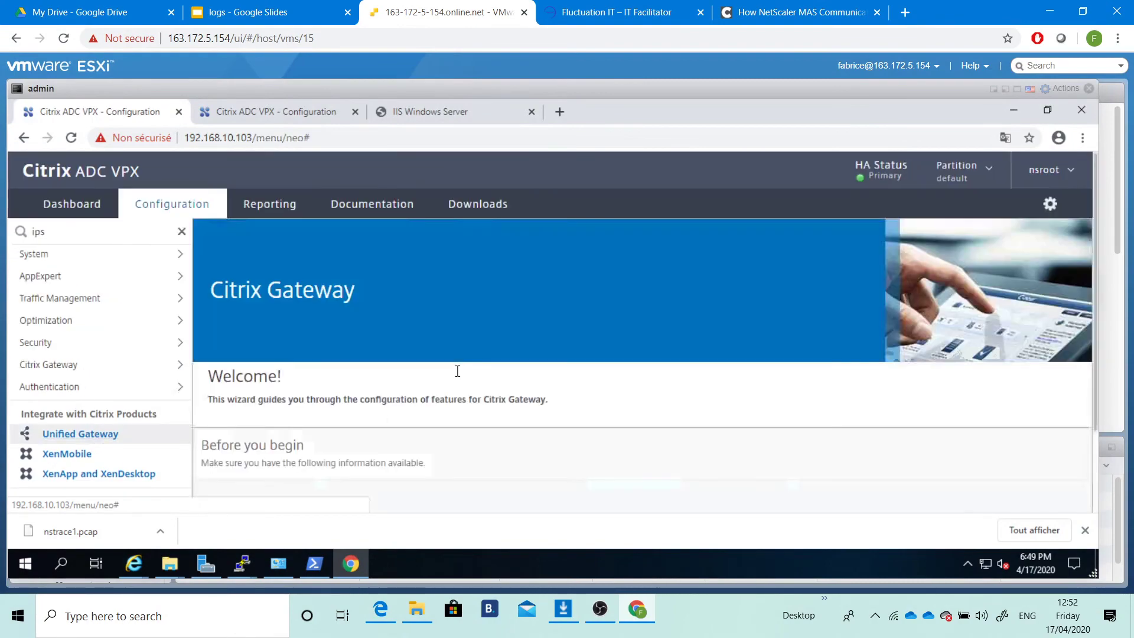
left_click(256, 492)
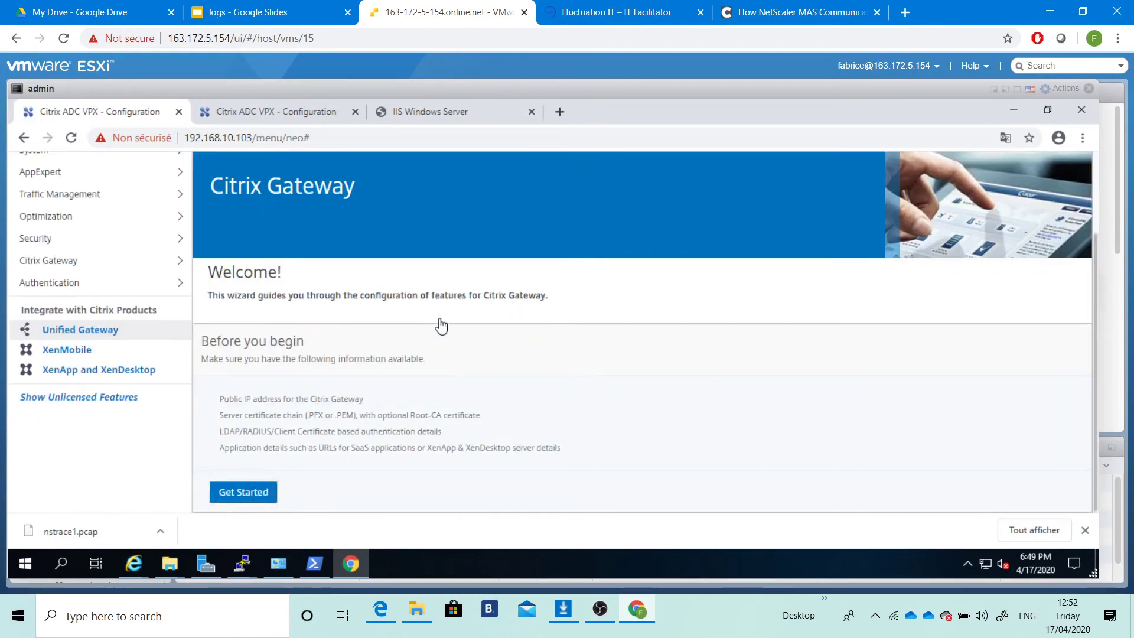